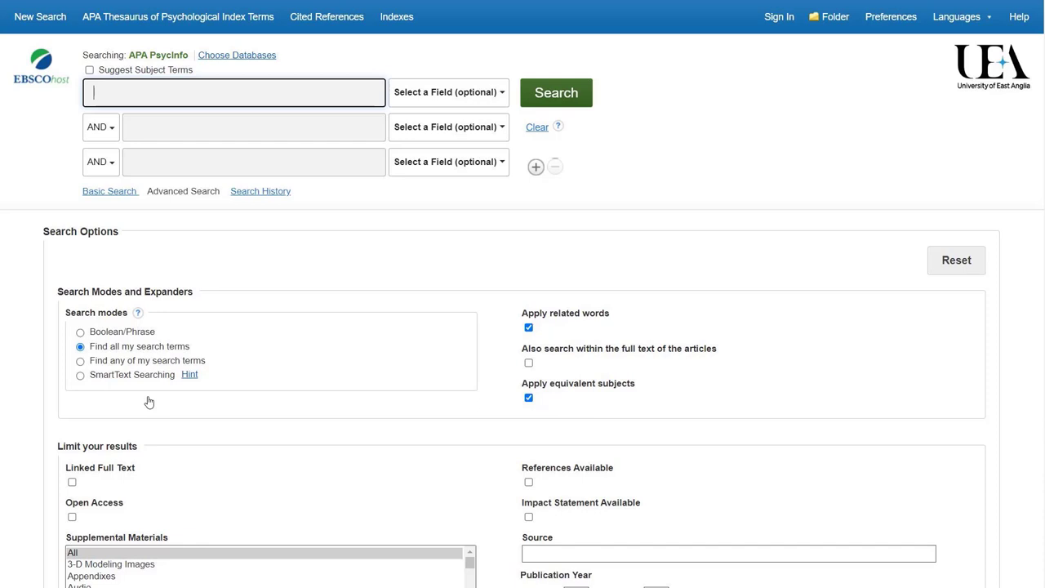
Step: Enter "cognitive behavio* therap*" OR CBT in the first APA PsycInfo search box
{"action": "type", "text": "\"cognitive "}
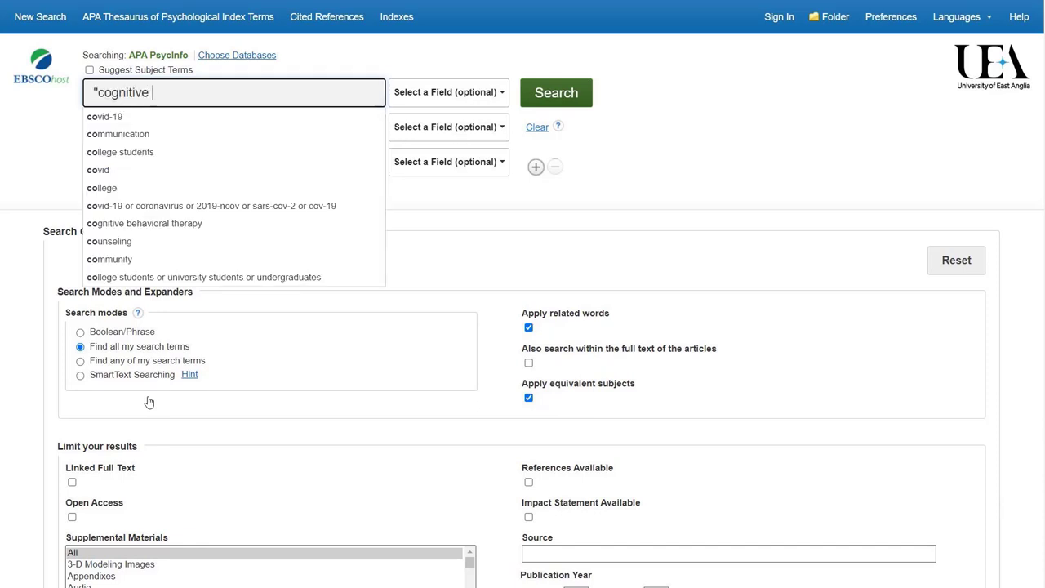
{"action": "type", "text": "behav"}
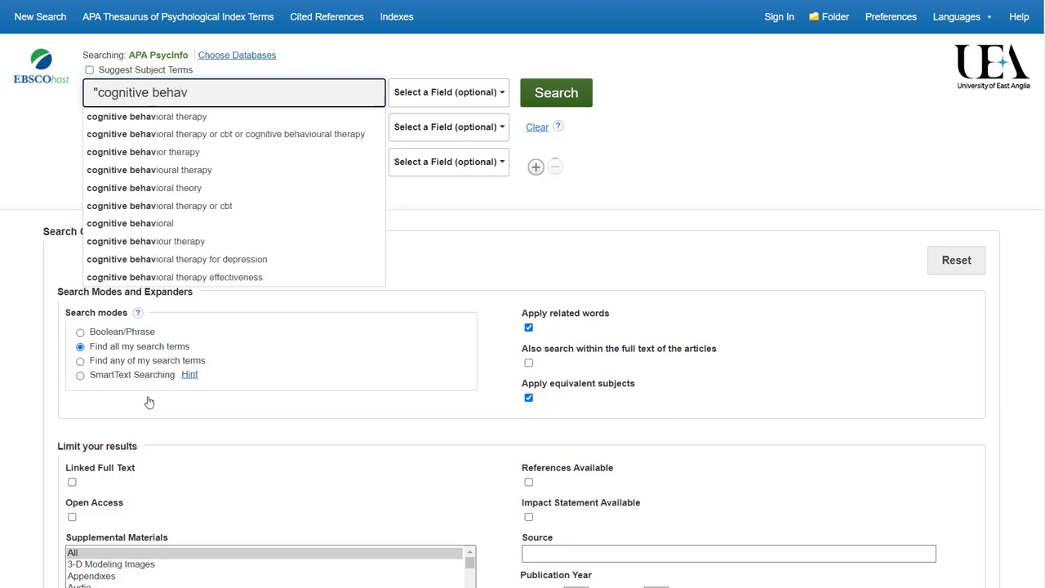
{"action": "type", "text": "io* the"}
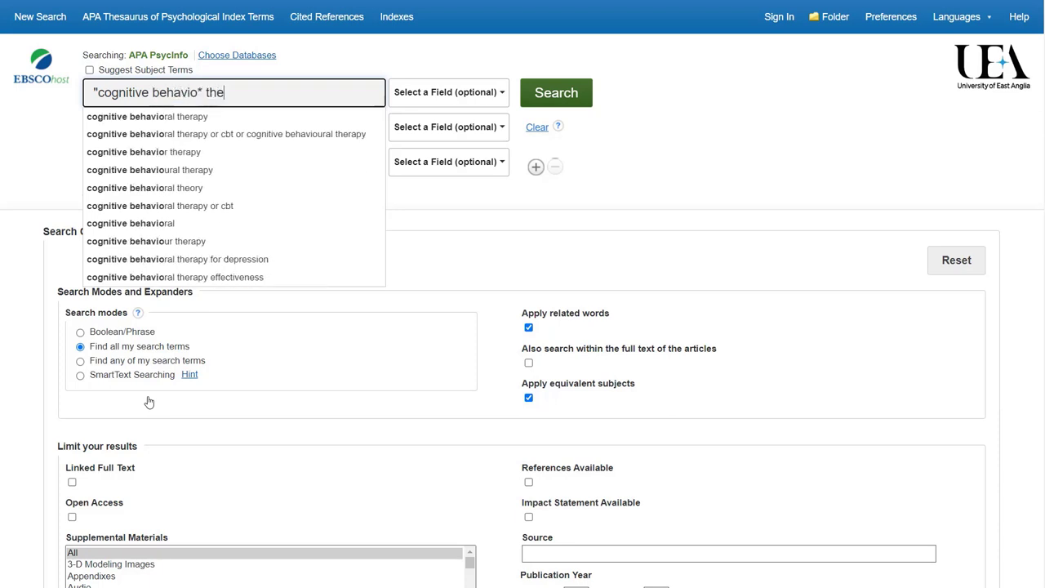
{"action": "type", "text": "rap*\" OR"}
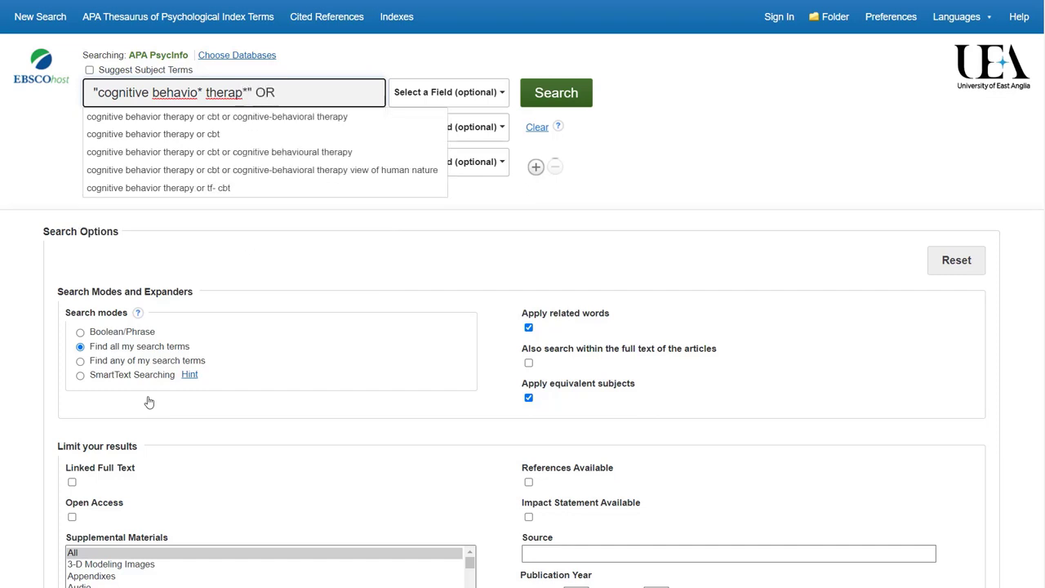
{"action": "type", "text": " CBT"}
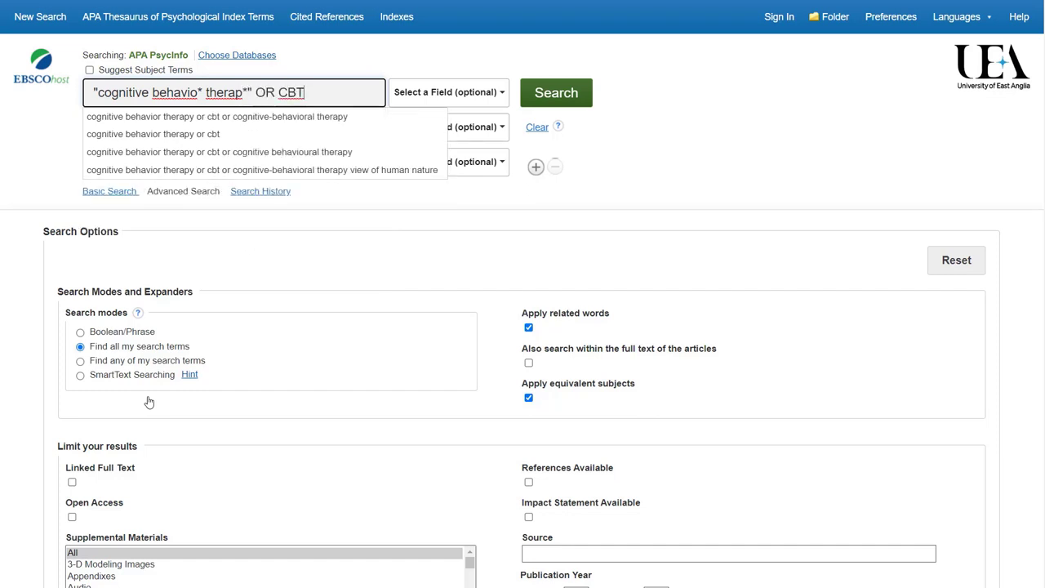
{"action": "left_click", "coordinate": [642, 170]}
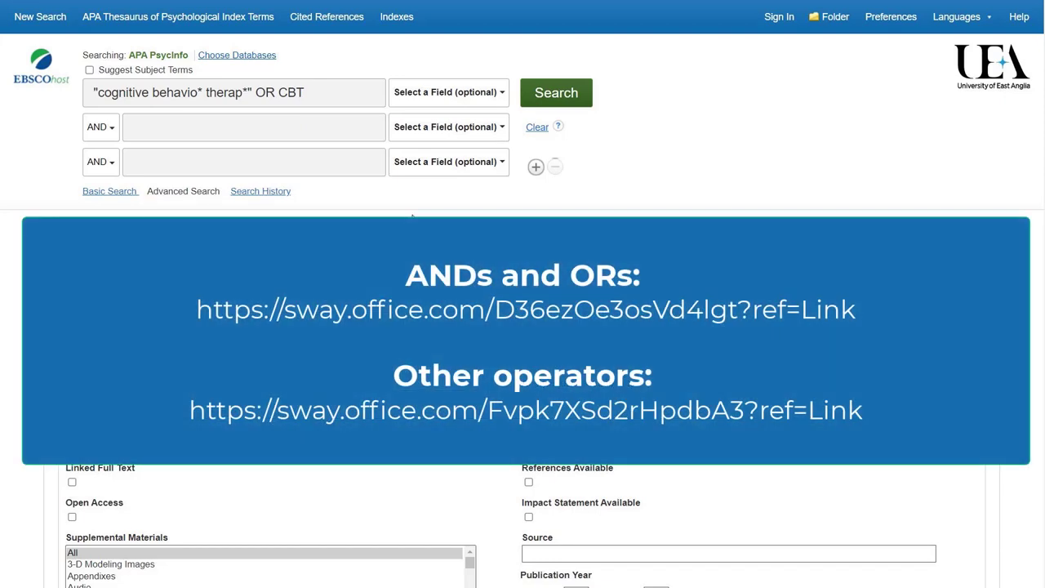
Step: Enter anxiety in the second search line, joined to the CBT query by AND
{"action": "left_click", "coordinate": [259, 128]}
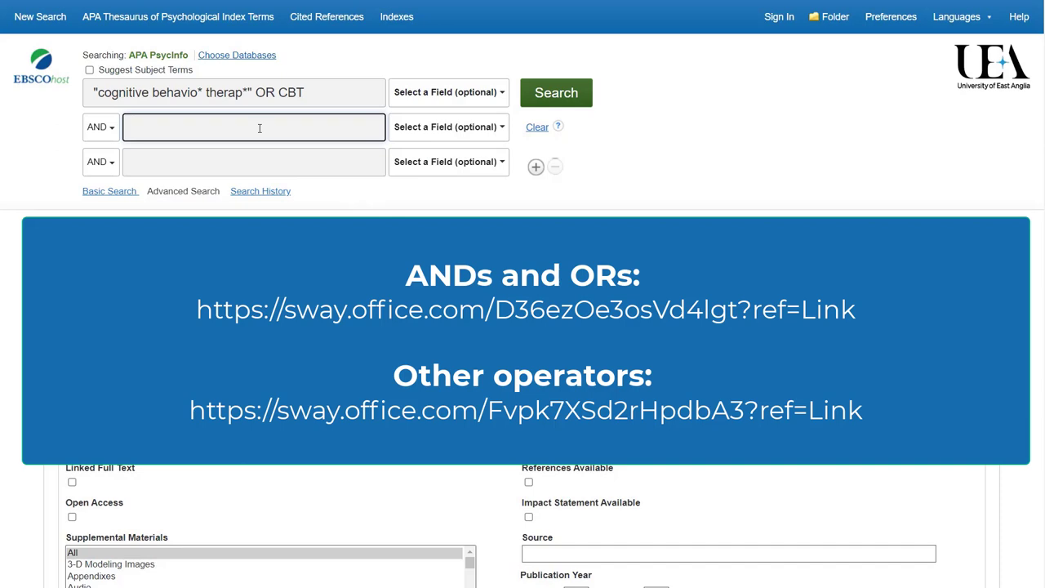
{"action": "type", "text": "anxiety"}
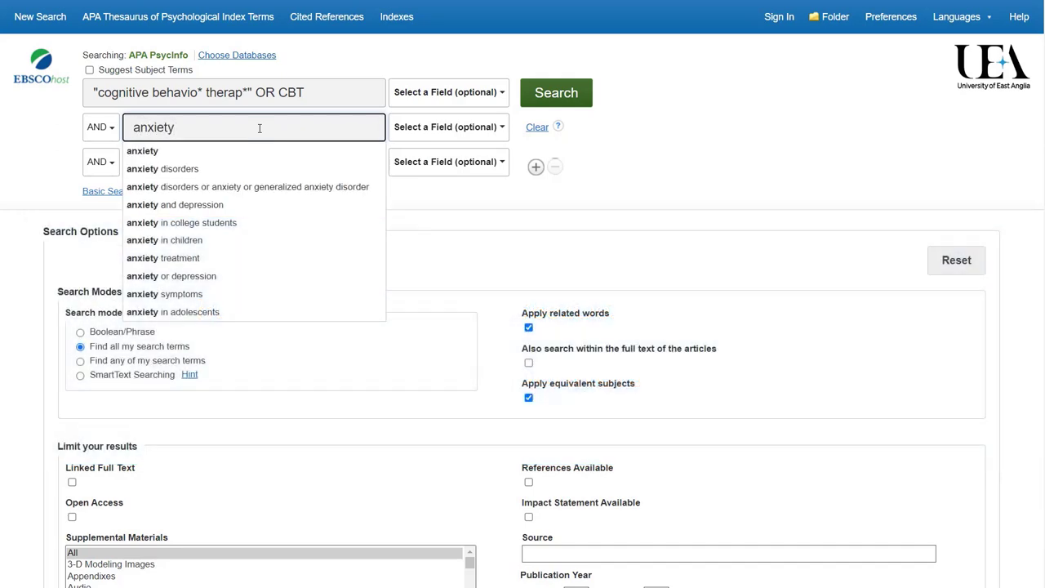
{"action": "left_click", "coordinate": [644, 128]}
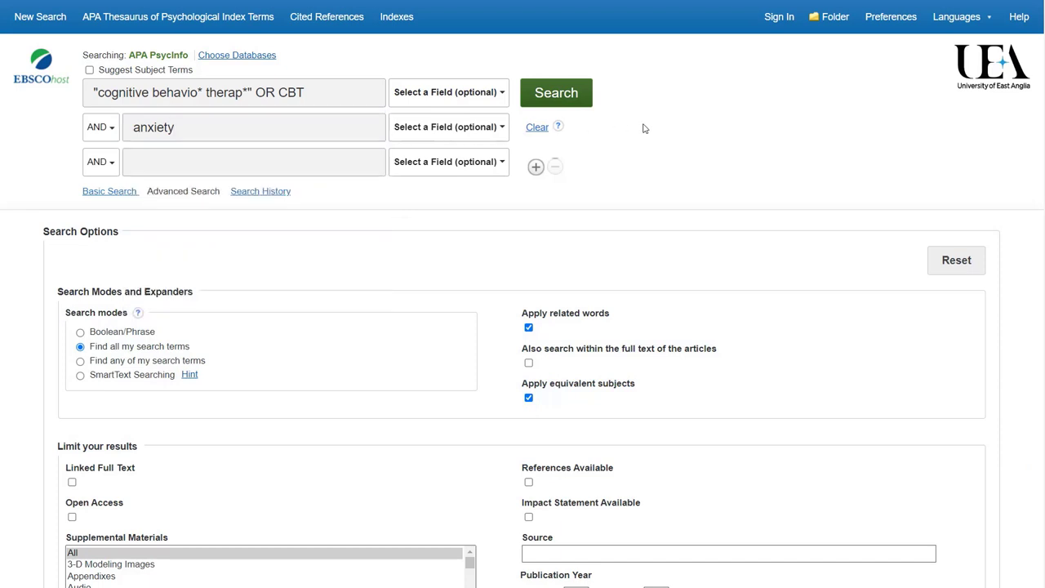
Step: Set the field to TI Title for both the anxiety line and the CBT line
{"action": "left_click", "coordinate": [477, 131]}
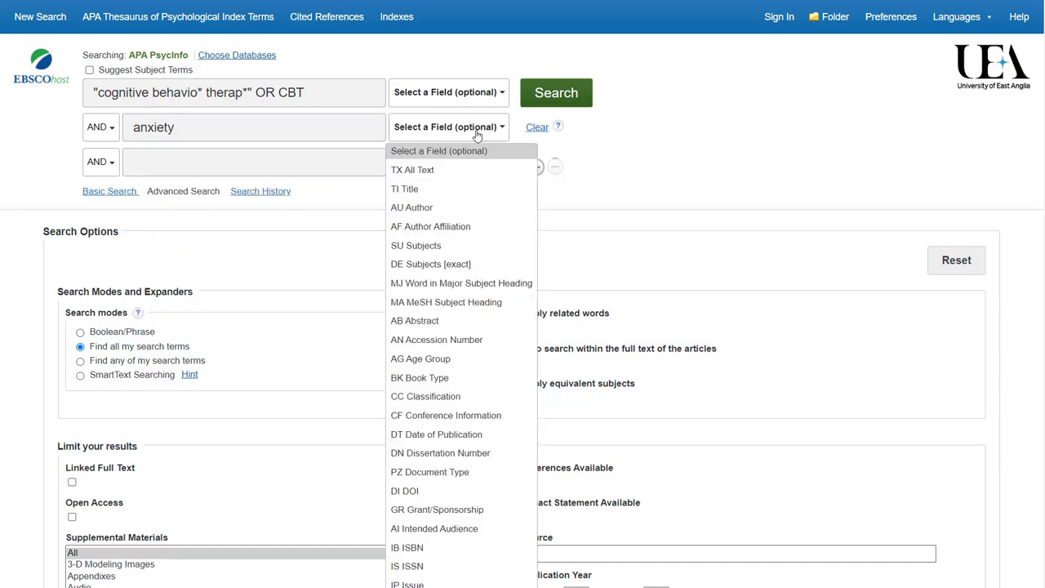
{"action": "left_click", "coordinate": [455, 189]}
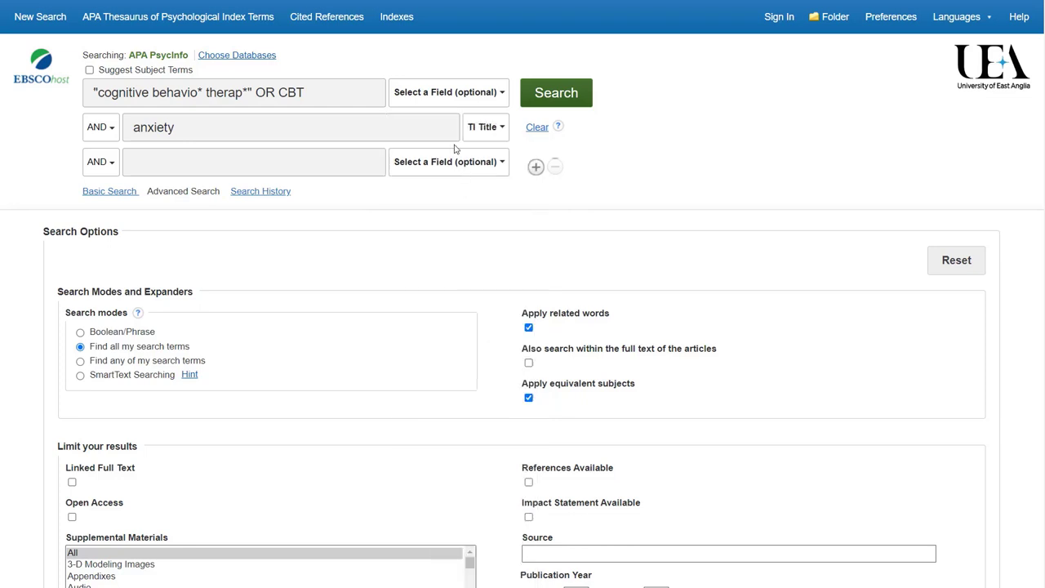
{"action": "left_click", "coordinate": [453, 95]}
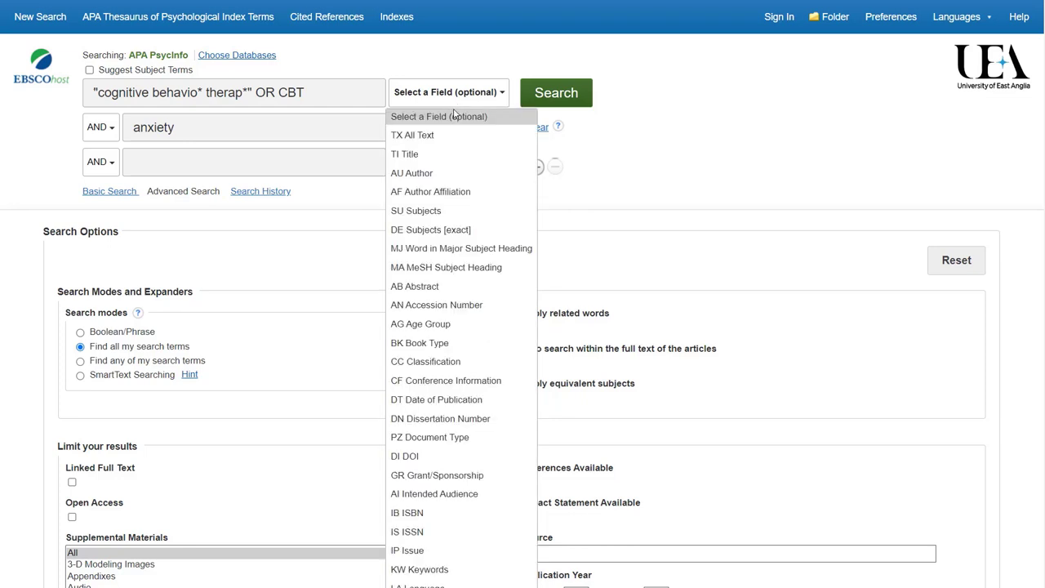
{"action": "left_click", "coordinate": [449, 155]}
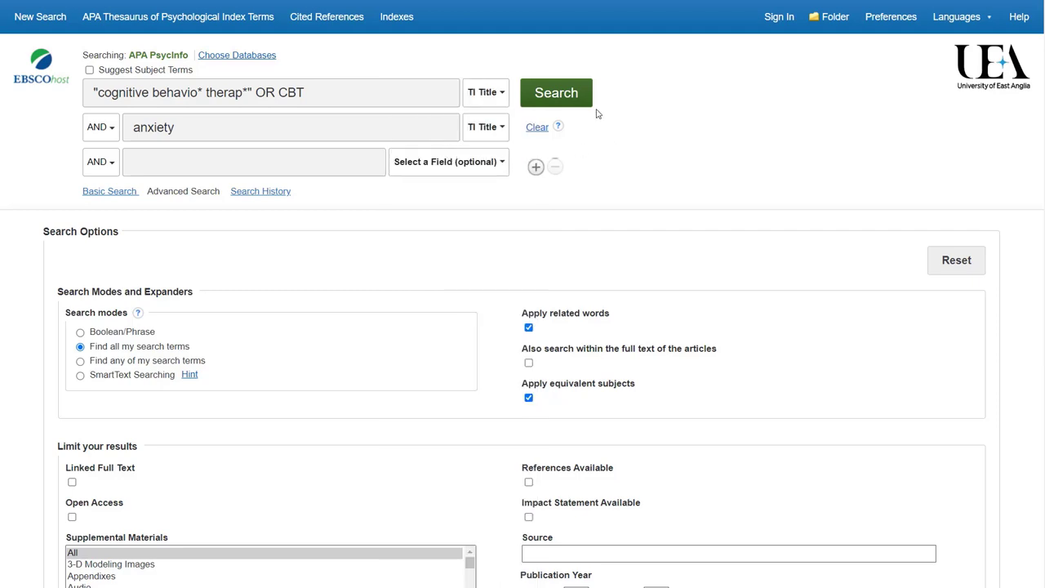
Step: Run the title search and scroll through the 1,361 results
{"action": "left_click", "coordinate": [561, 96]}
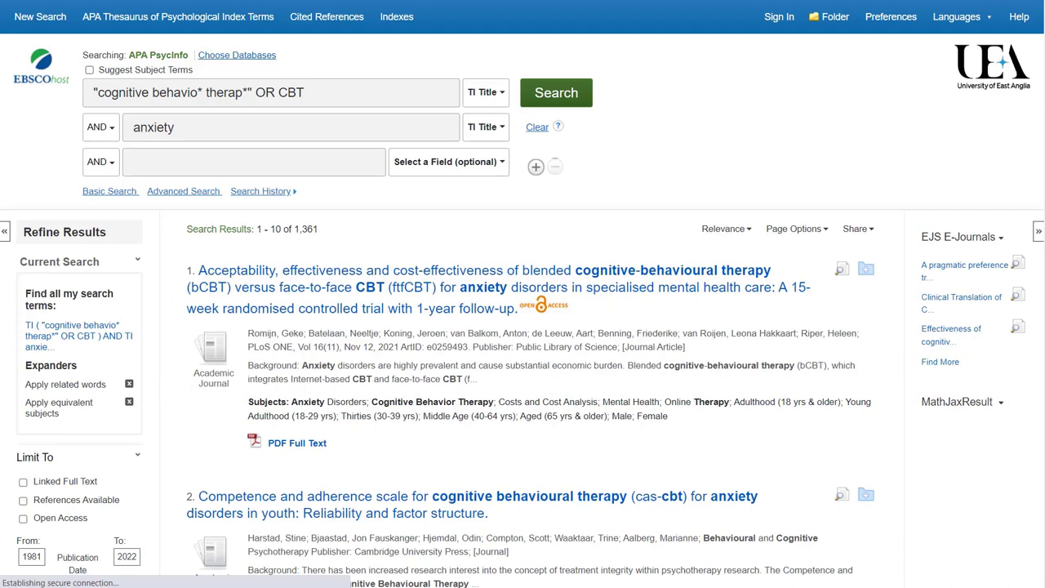
{"action": "scroll", "coordinate": [935, 220], "scroll_direction": "down", "scroll_amount": 3}
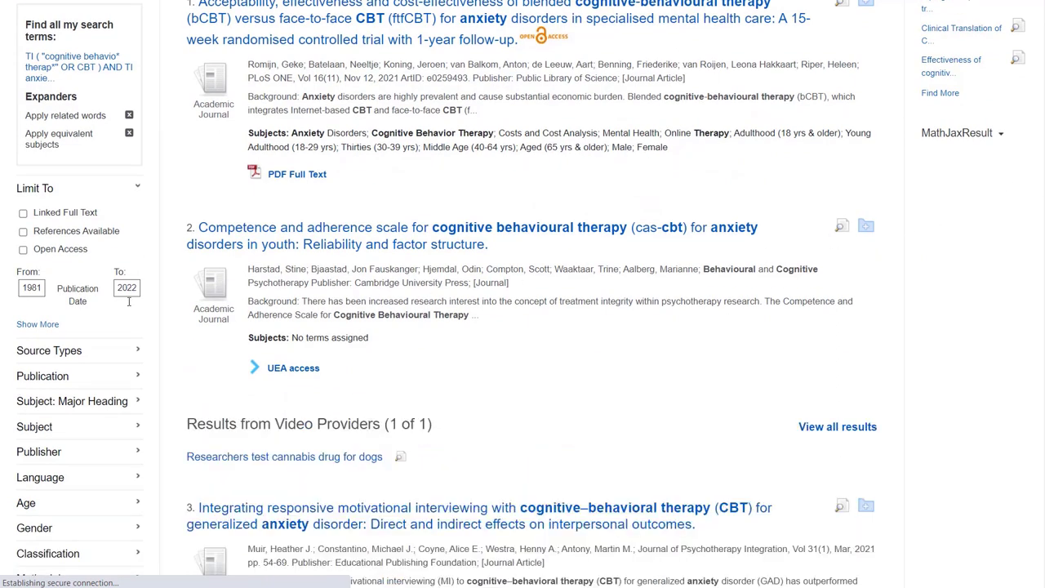
Step: Set the Publication Date From year to 2020 to limit results to 2020–2022, leaving 233
{"action": "left_click", "coordinate": [38, 292]}
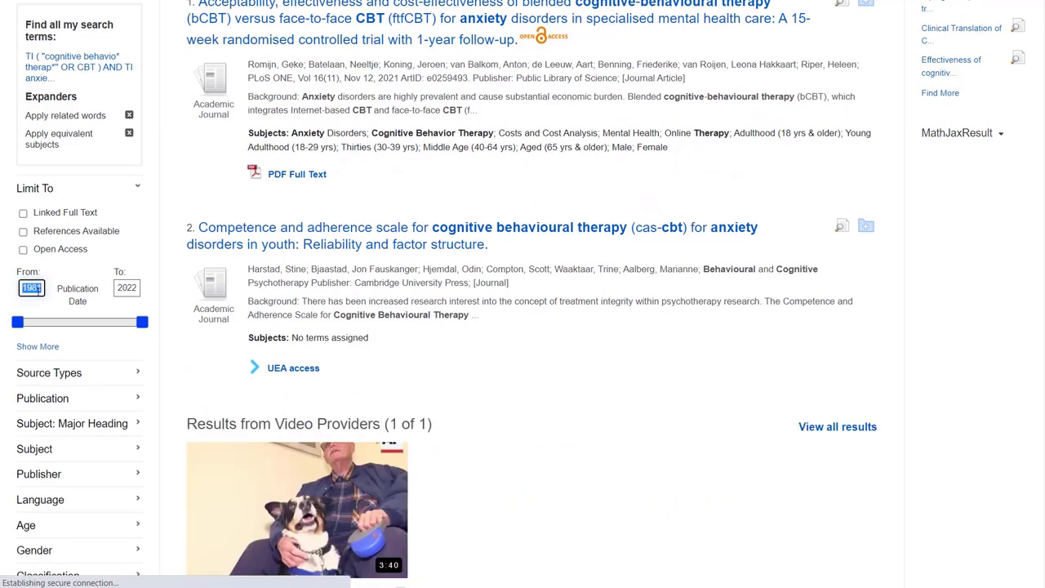
{"action": "type", "text": "202"}
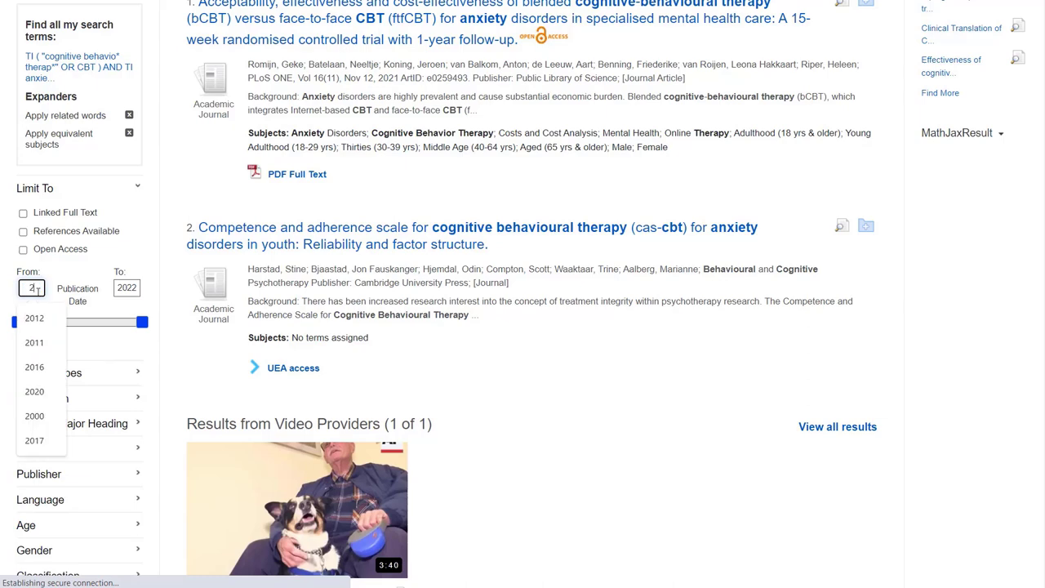
{"action": "type", "text": "1"}
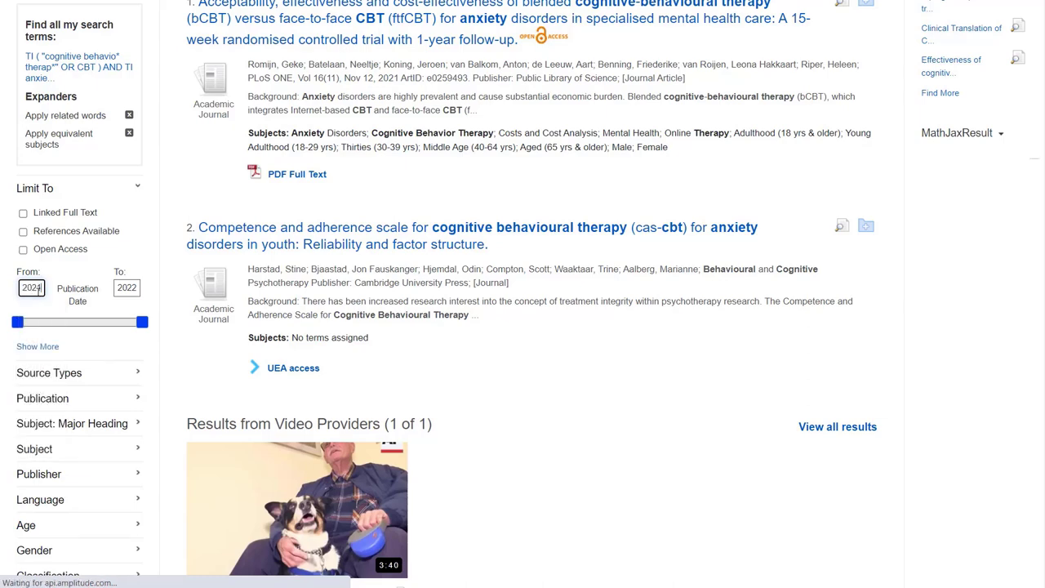
{"action": "key", "text": "BackSpace"}
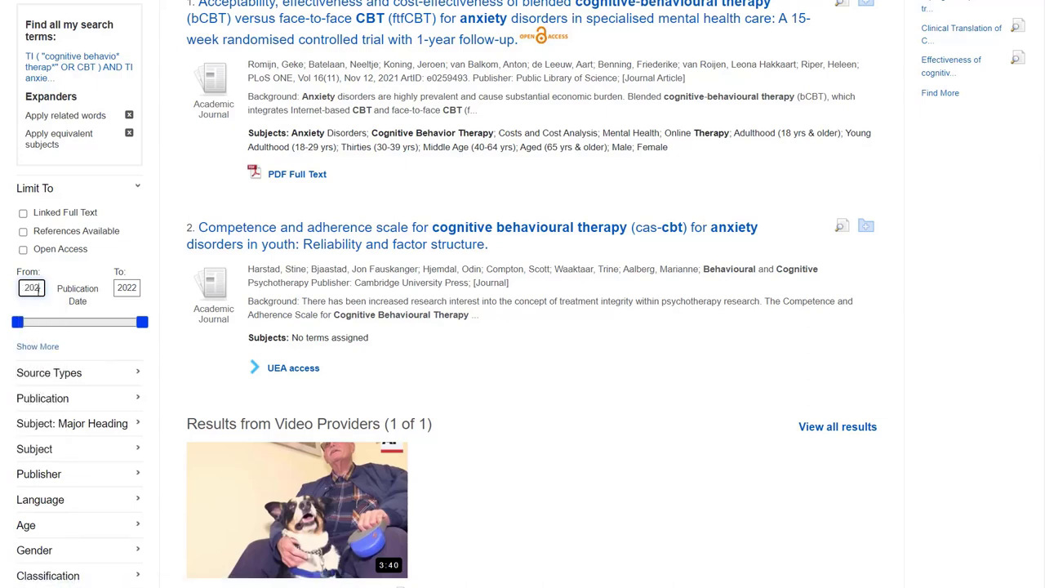
{"action": "type", "text": "0"}
{"action": "key", "text": "Return"}
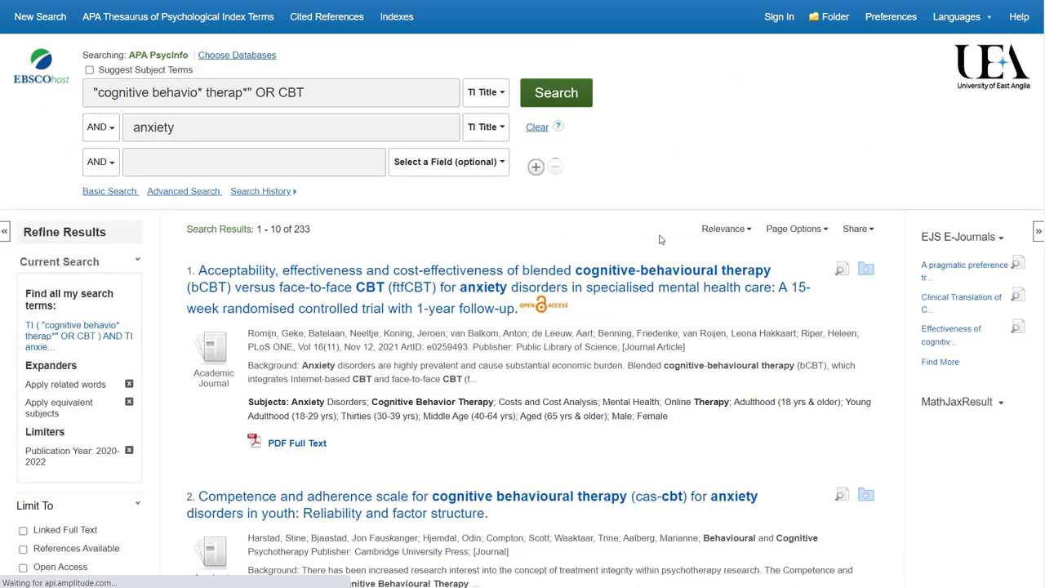
Step: Sort the 233 results by Date Newest and clear both search lines
{"action": "left_click", "coordinate": [747, 233]}
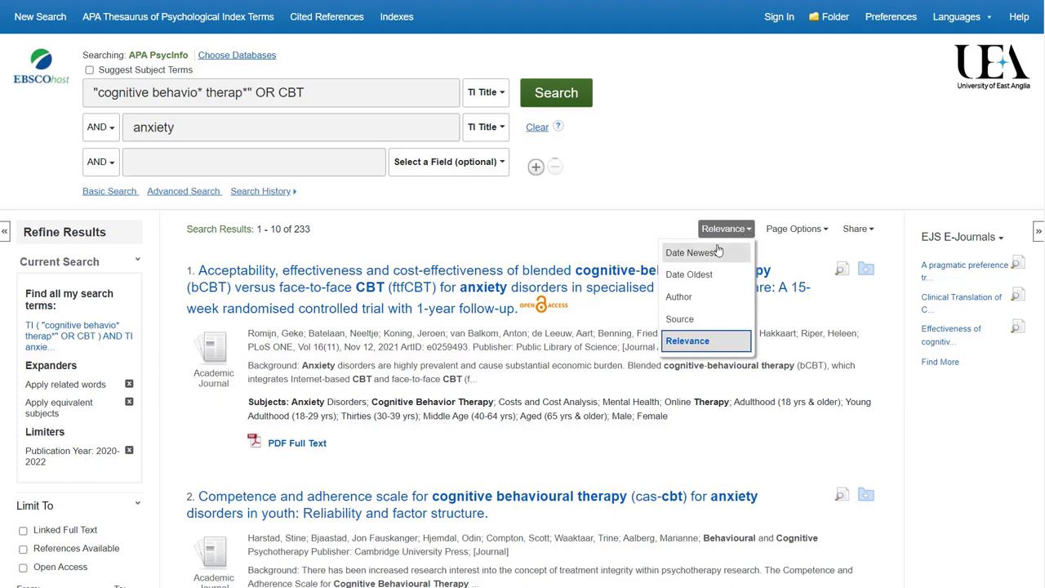
{"action": "left_click", "coordinate": [709, 254]}
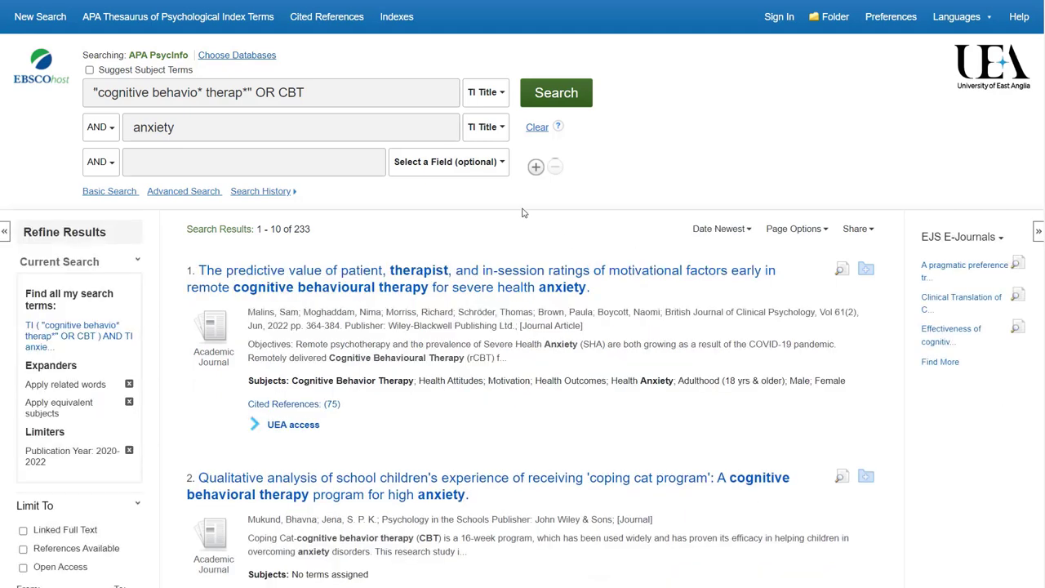
{"action": "left_click", "coordinate": [533, 136]}
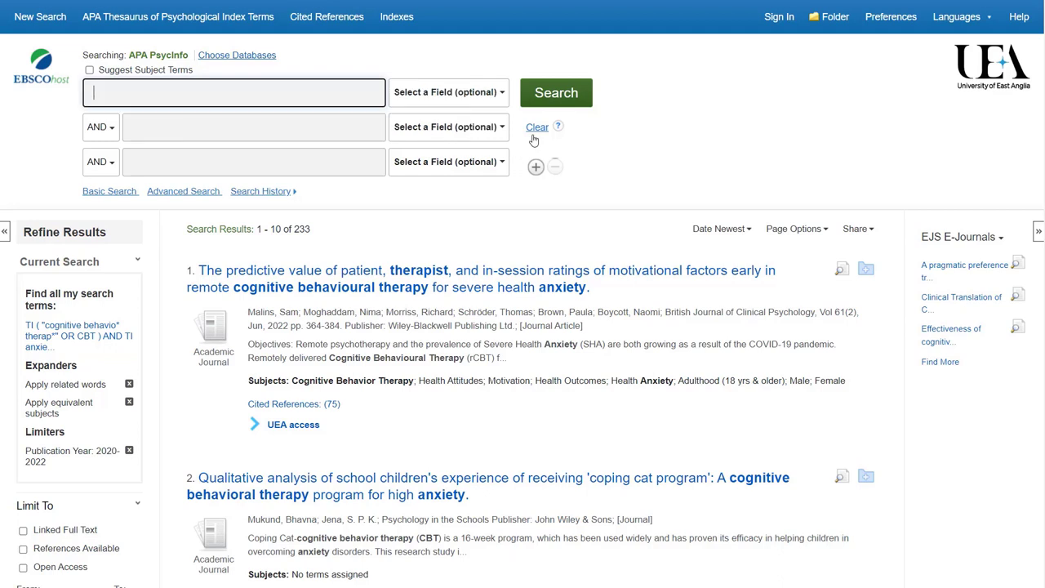
Step: Expand the Search History/Alerts panel above the results list
{"action": "left_click", "coordinate": [398, 193]}
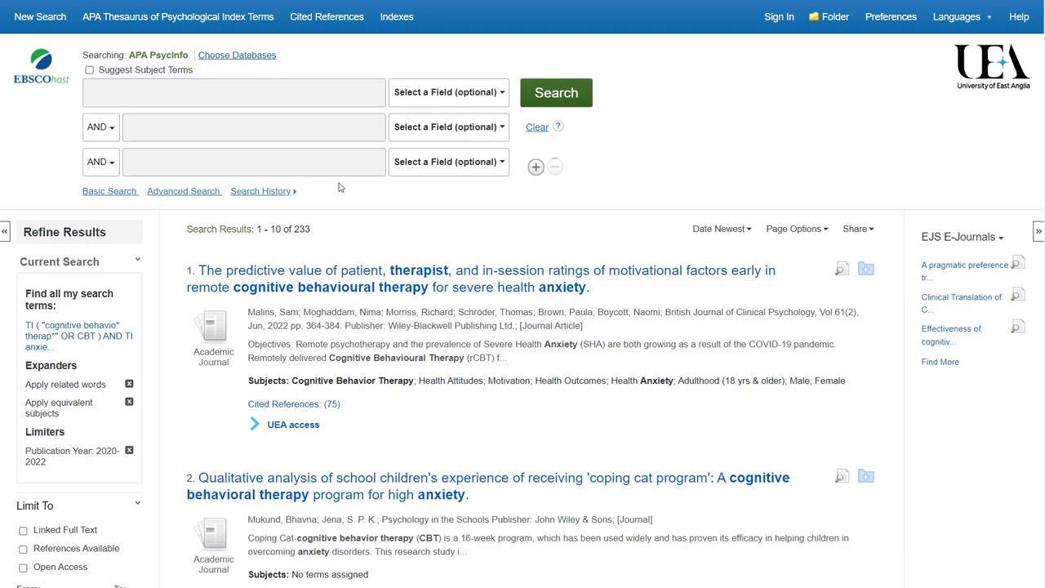
{"action": "left_click", "coordinate": [256, 193]}
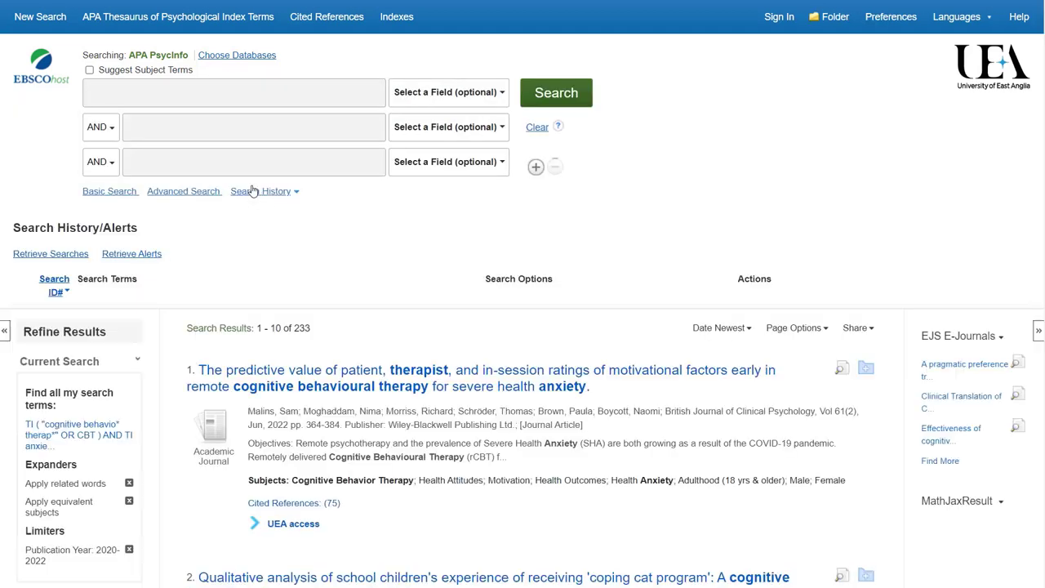
{"action": "left_click", "coordinate": [217, 91]}
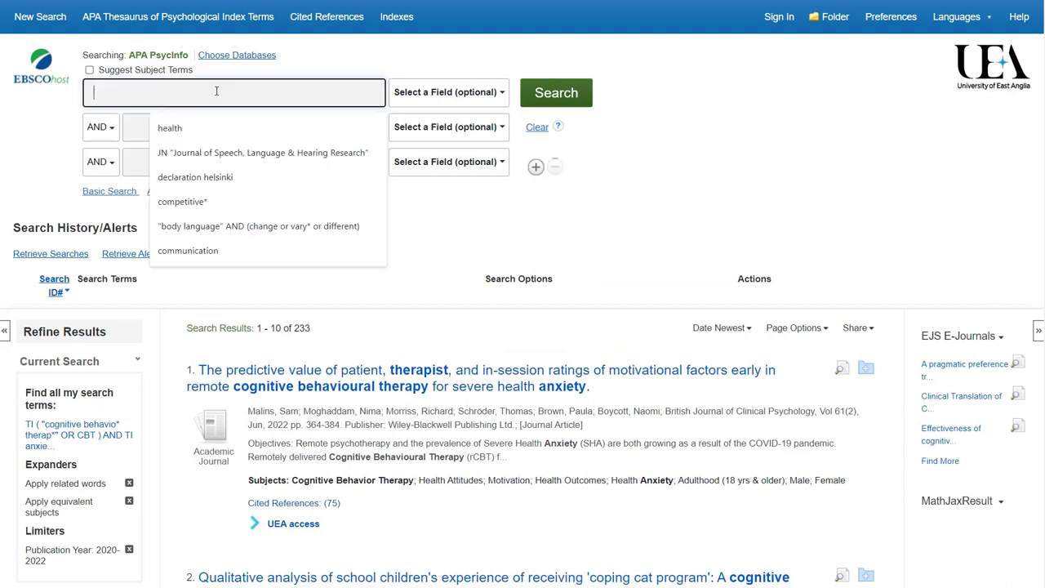
Step: Run a TI Title search for "cognitive behavio* therap*", saved as S1 with 1,117 results
{"action": "key", "text": "Down"}
{"action": "key", "text": "Up"}
{"action": "type", "text": "\"co"}
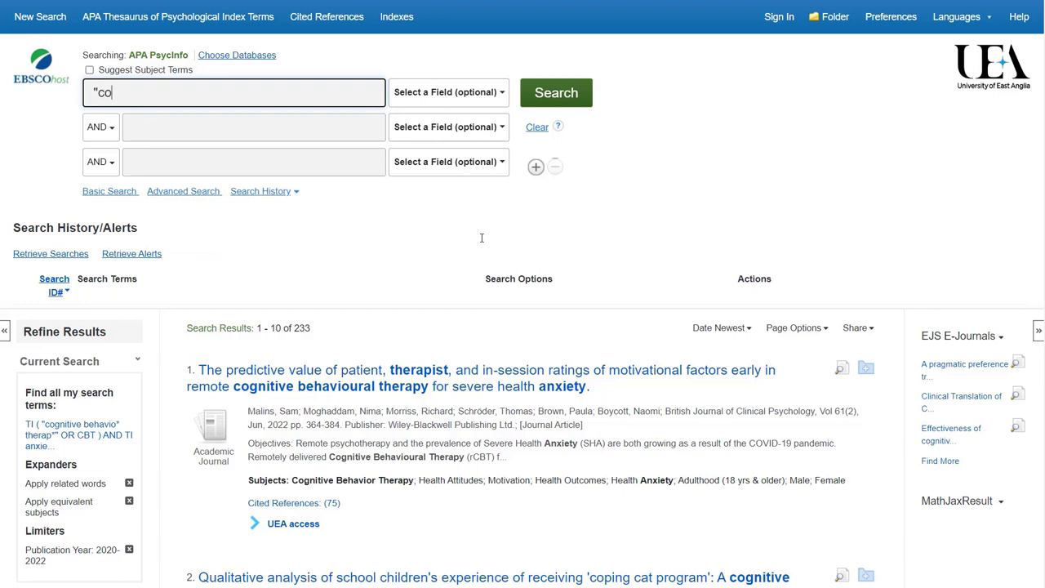
{"action": "type", "text": "gnitive"}
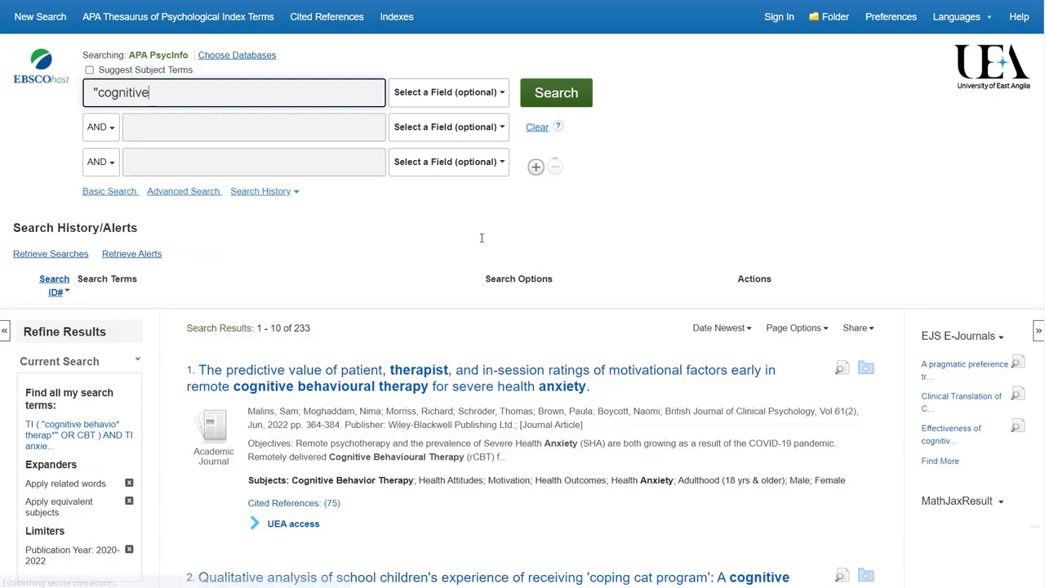
{"action": "type", "text": " behavio*"}
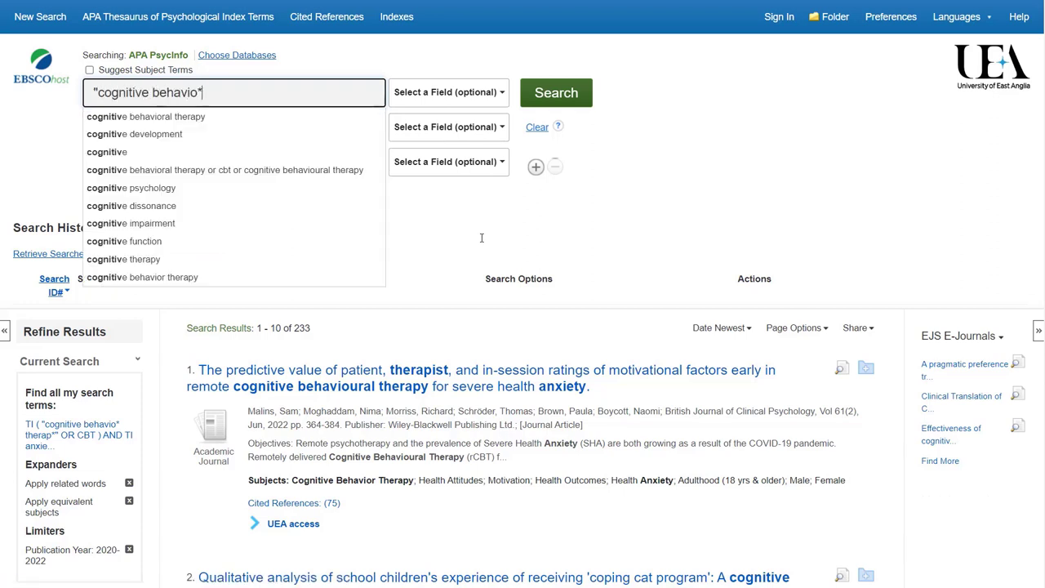
{"action": "type", "text": " therap*\""}
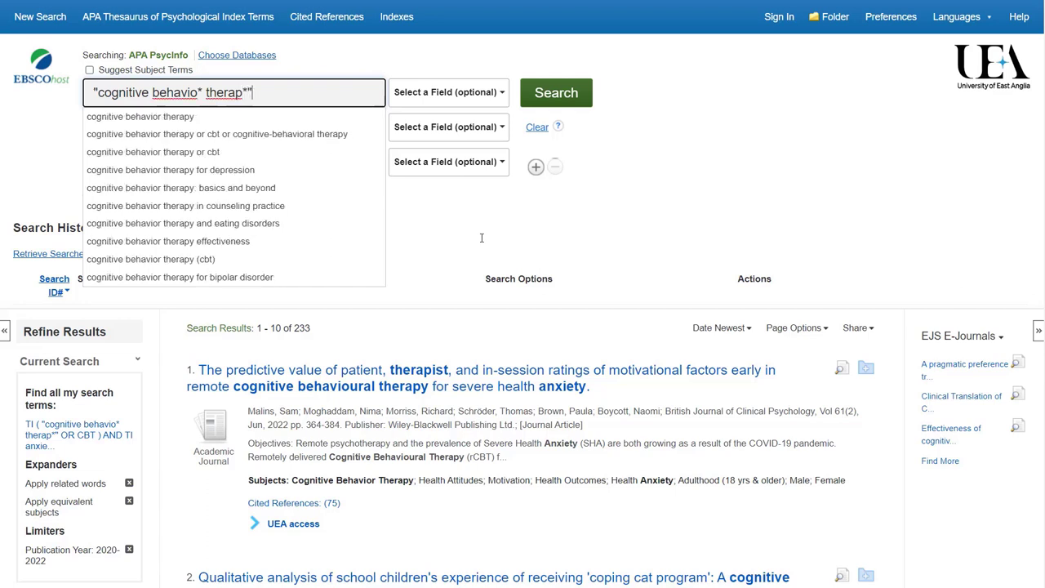
{"action": "left_click", "coordinate": [584, 217]}
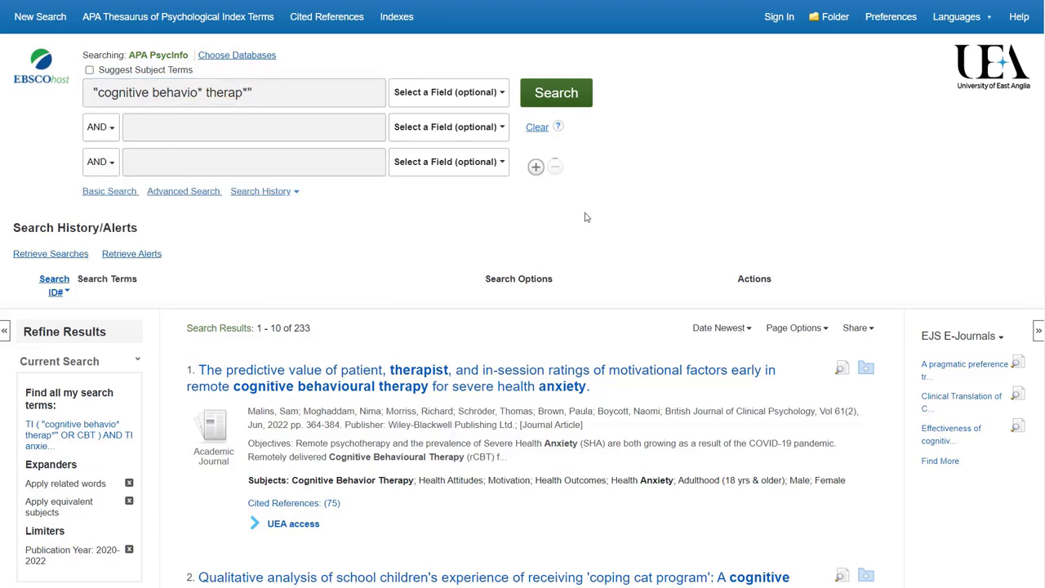
{"action": "left_click", "coordinate": [473, 94]}
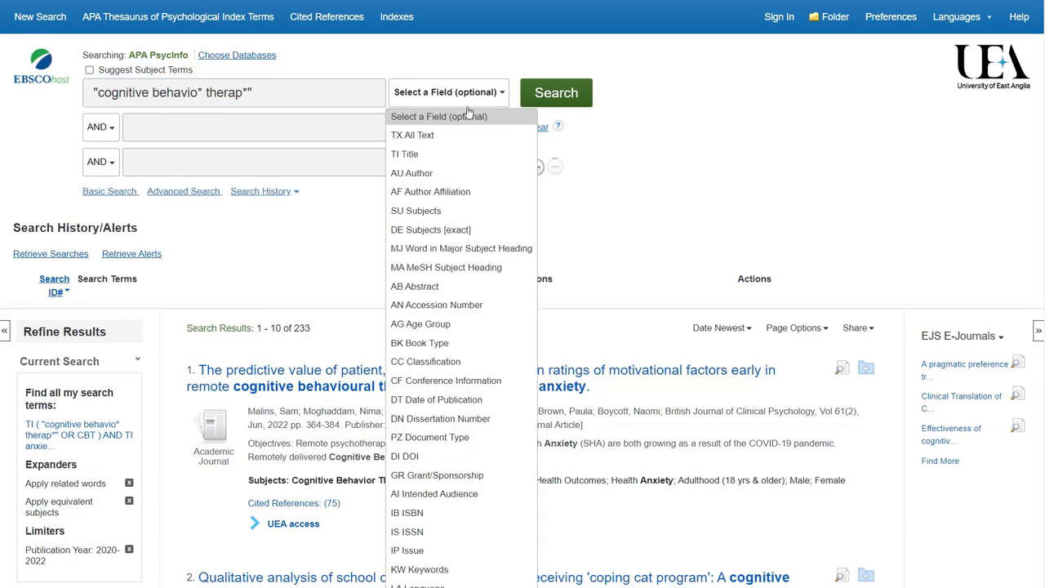
{"action": "left_click", "coordinate": [448, 153]}
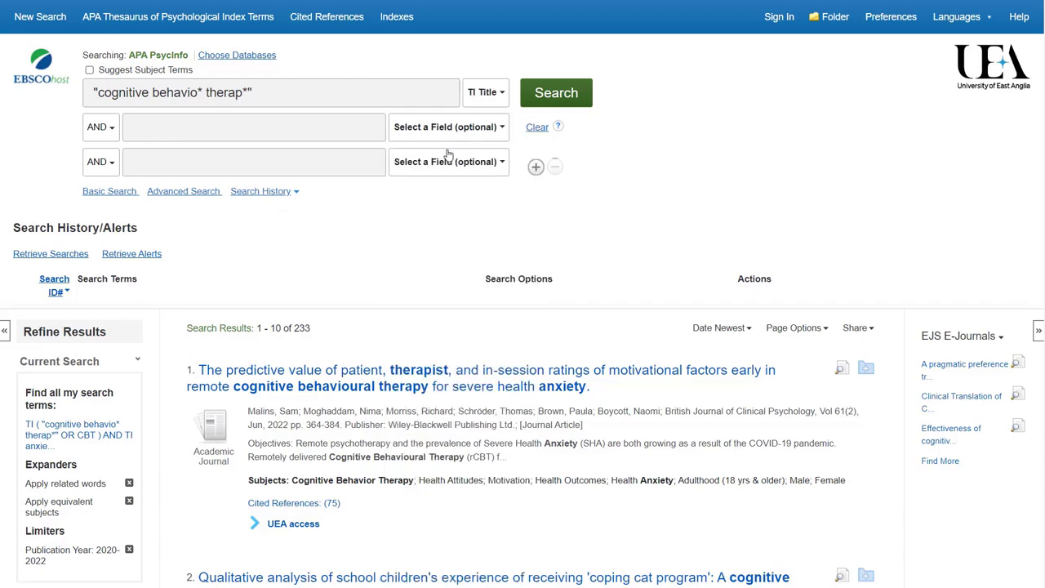
{"action": "left_click", "coordinate": [562, 102]}
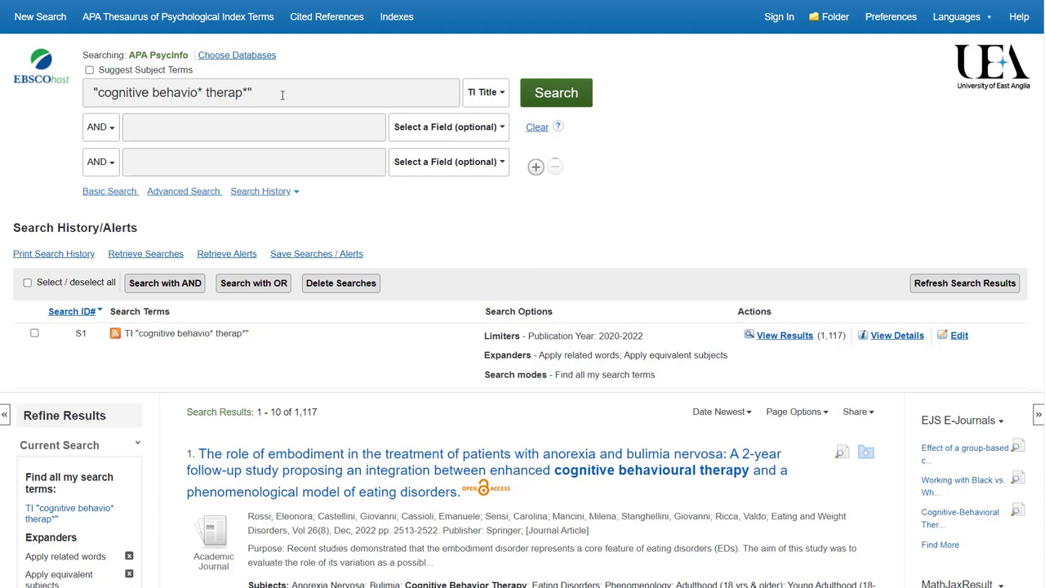
Step: Replace the query with CBT and search titles, creating S2 with 284 results
{"action": "left_click", "coordinate": [283, 95]}
{"action": "key", "text": "ctrl+a"}
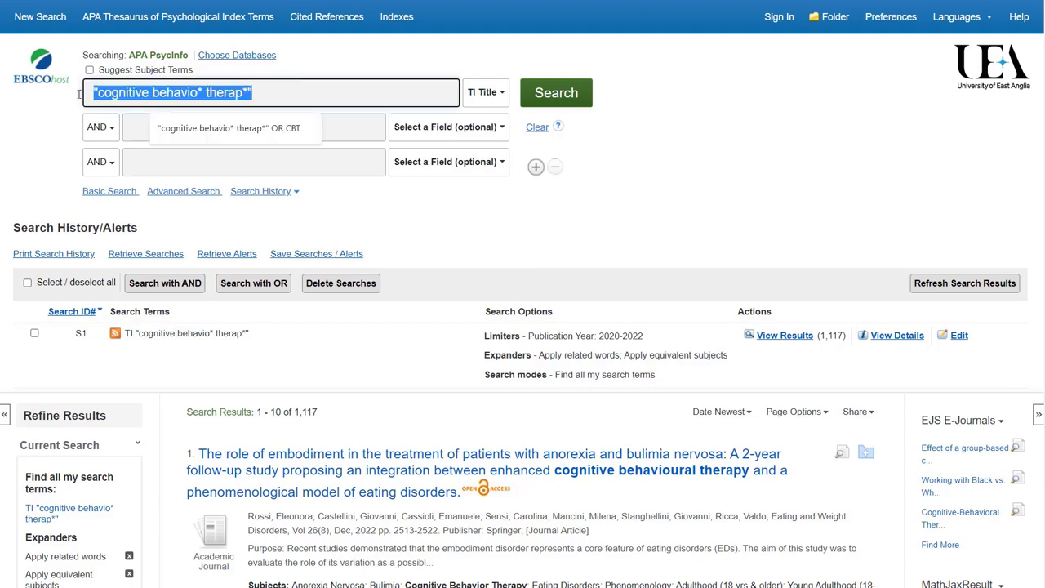
{"action": "type", "text": "CBT"}
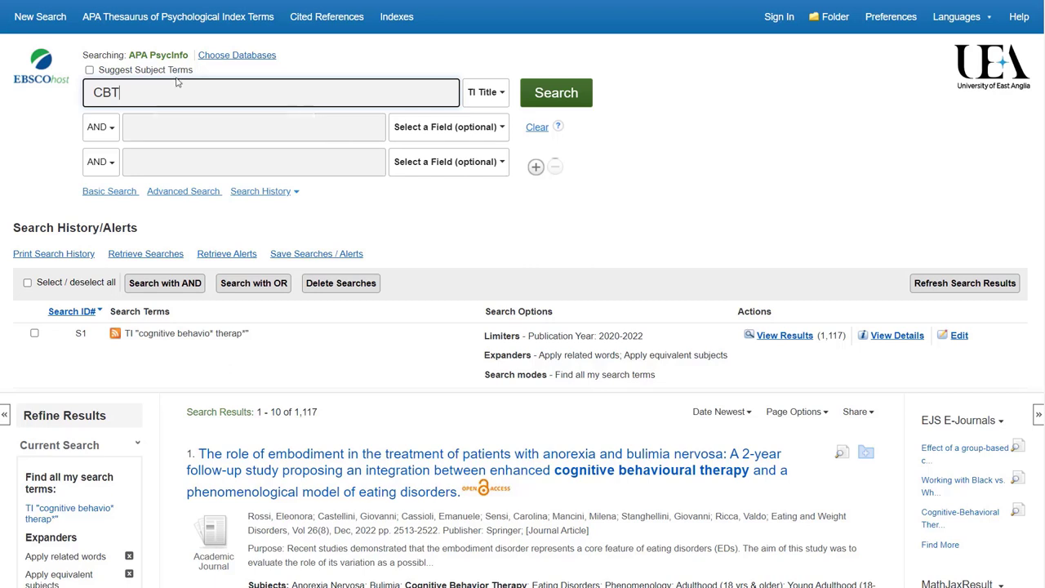
{"action": "left_click", "coordinate": [567, 93]}
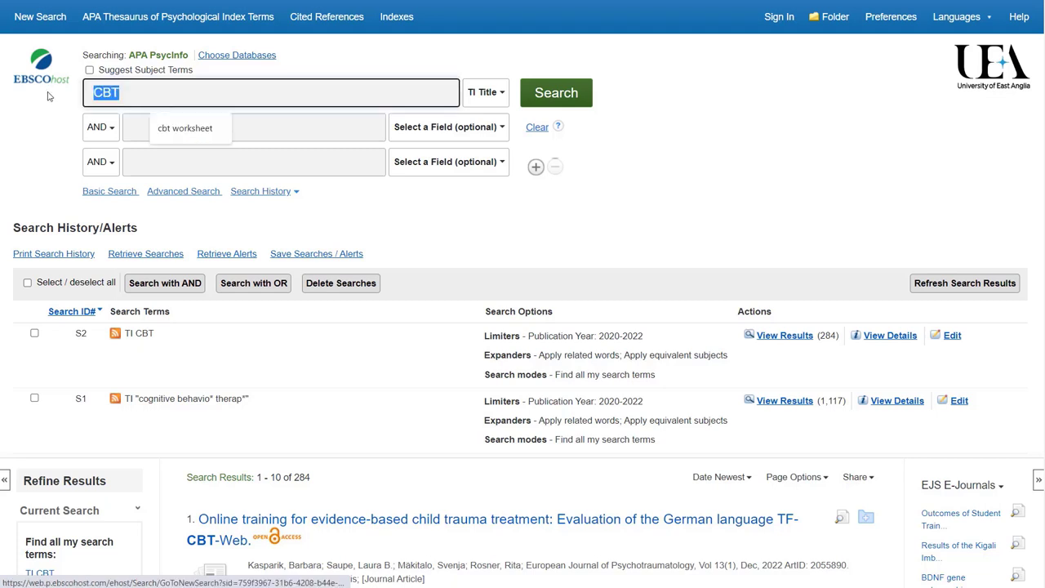
Step: Combine S1 and S2 with OR into S3 (1,348 results), then clear the search box
{"action": "key", "text": "BackSpace"}
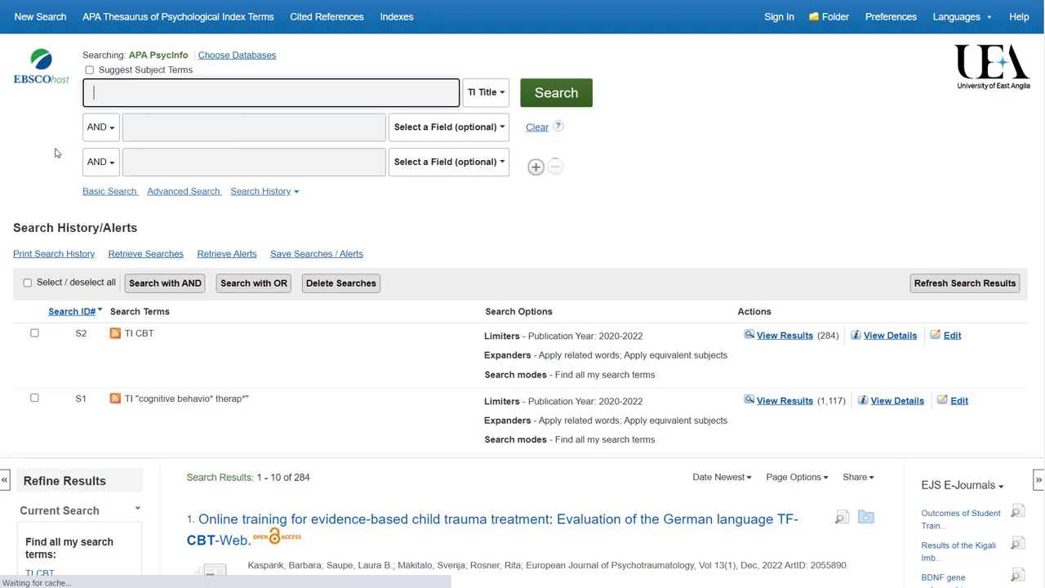
{"action": "left_click", "coordinate": [34, 399]}
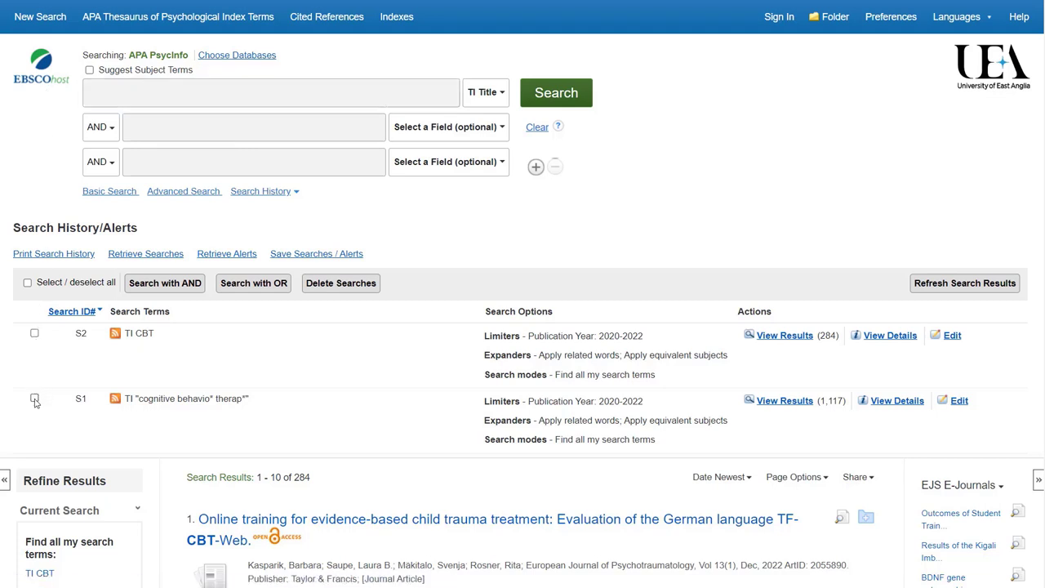
{"action": "left_click", "coordinate": [34, 334]}
{"action": "left_click", "coordinate": [254, 283]}
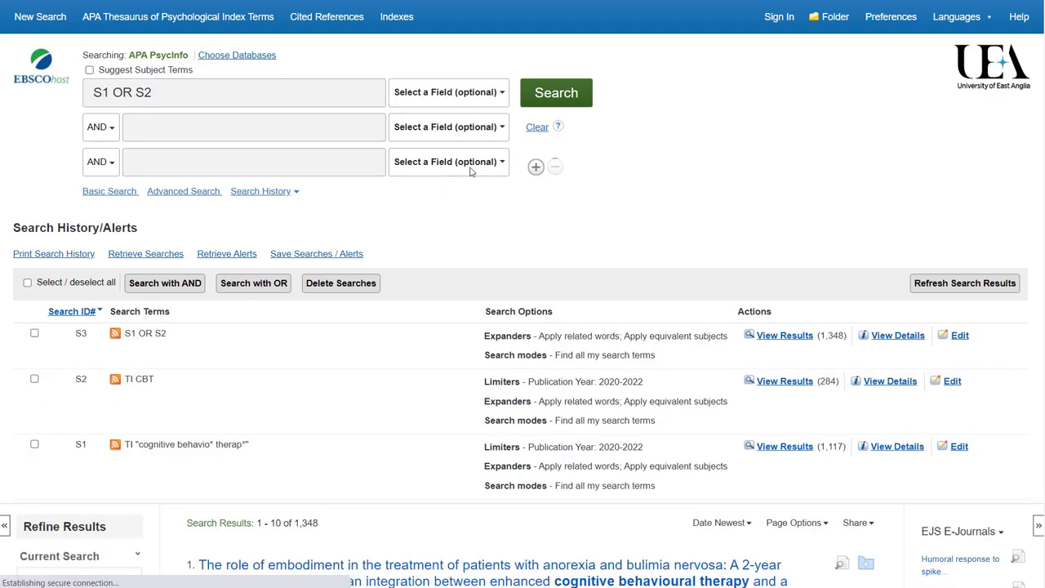
{"action": "left_click", "coordinate": [535, 128]}
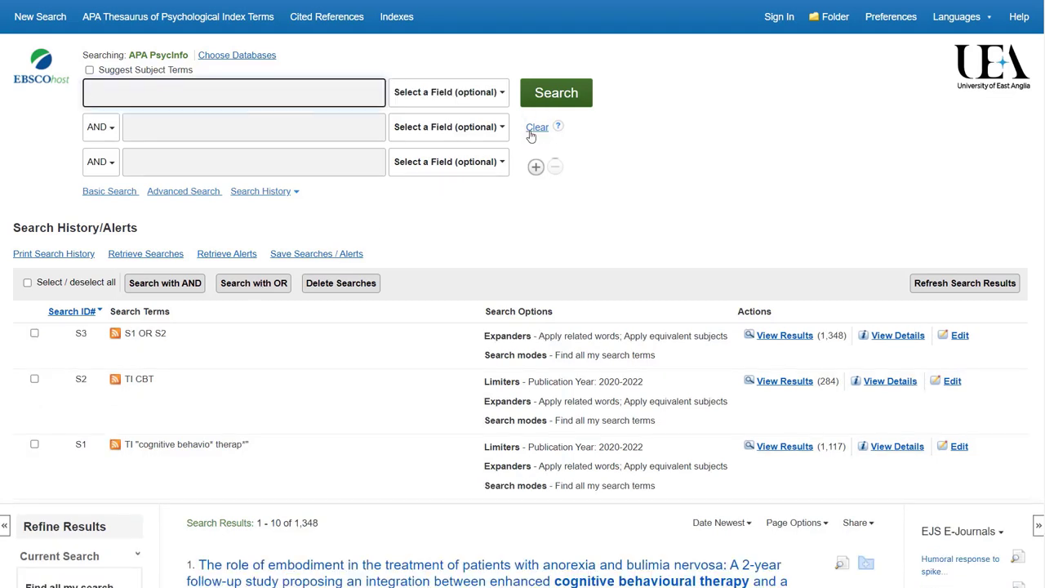
Step: Search titles for anxiety, creating S4 with 62,570 results, then clear the search box
{"action": "type", "text": "anxiety"}
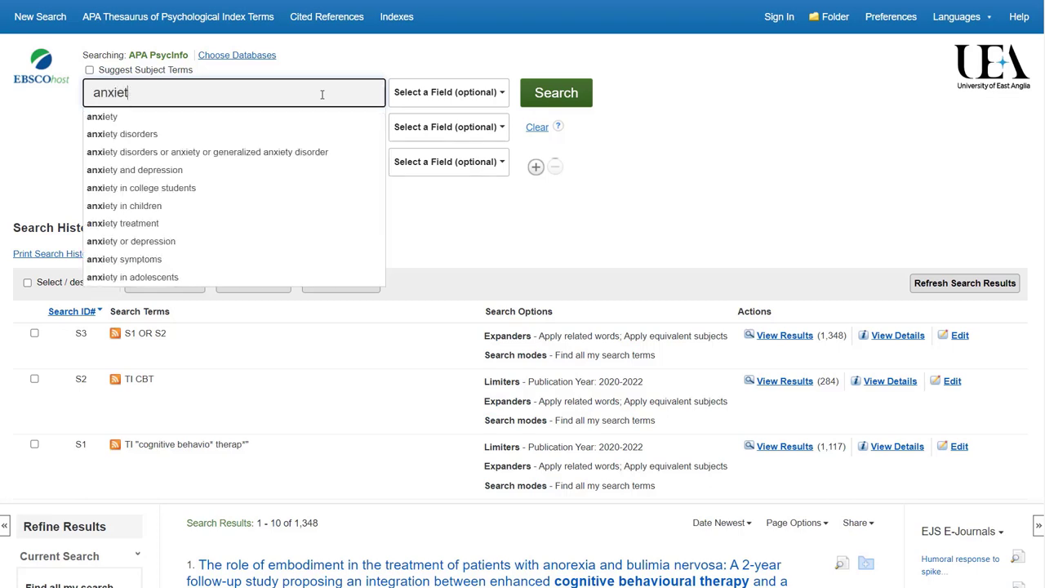
{"action": "left_click", "coordinate": [406, 93]}
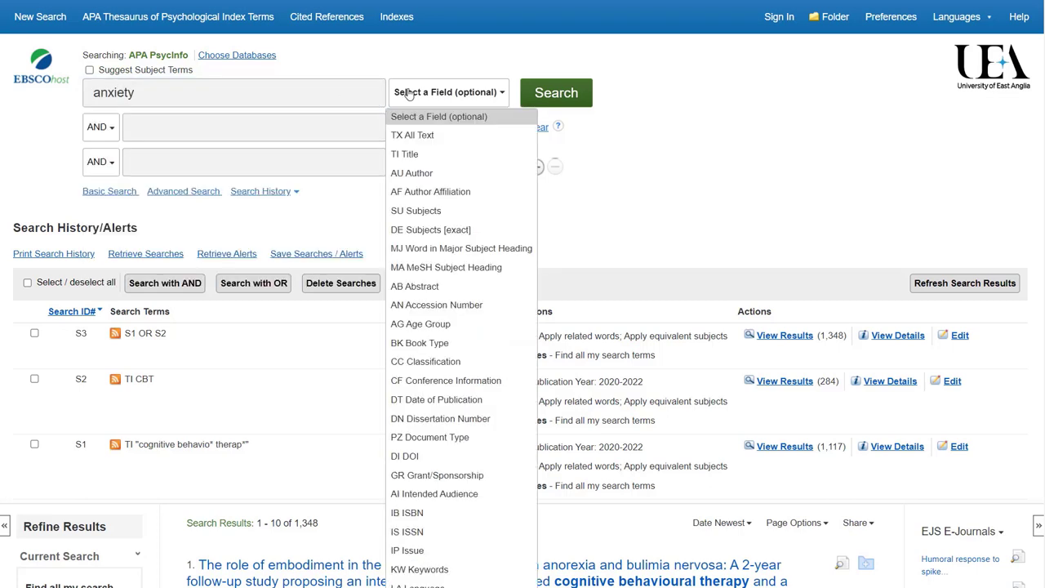
{"action": "left_click", "coordinate": [413, 155]}
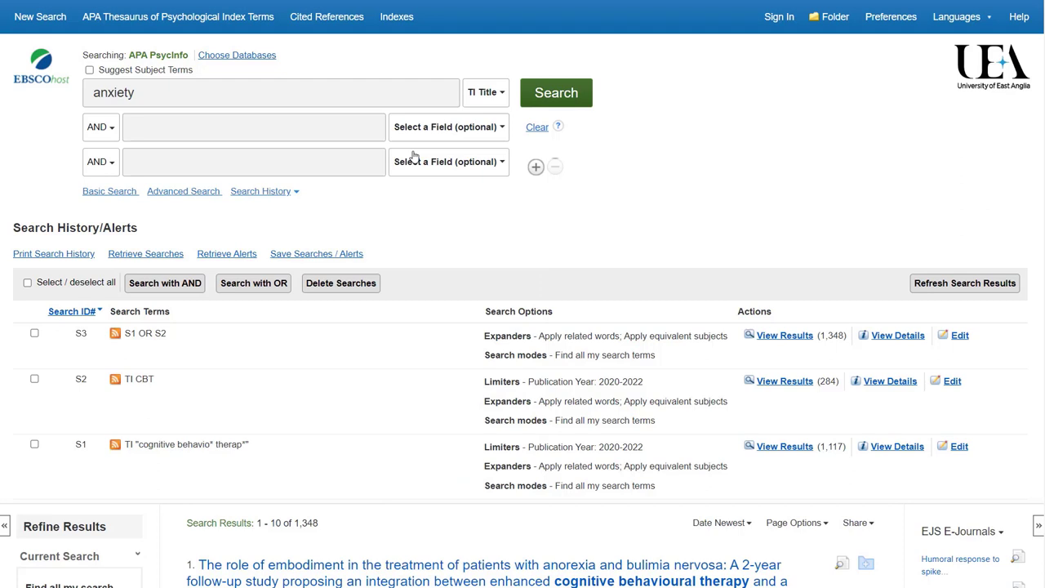
{"action": "left_click", "coordinate": [560, 101]}
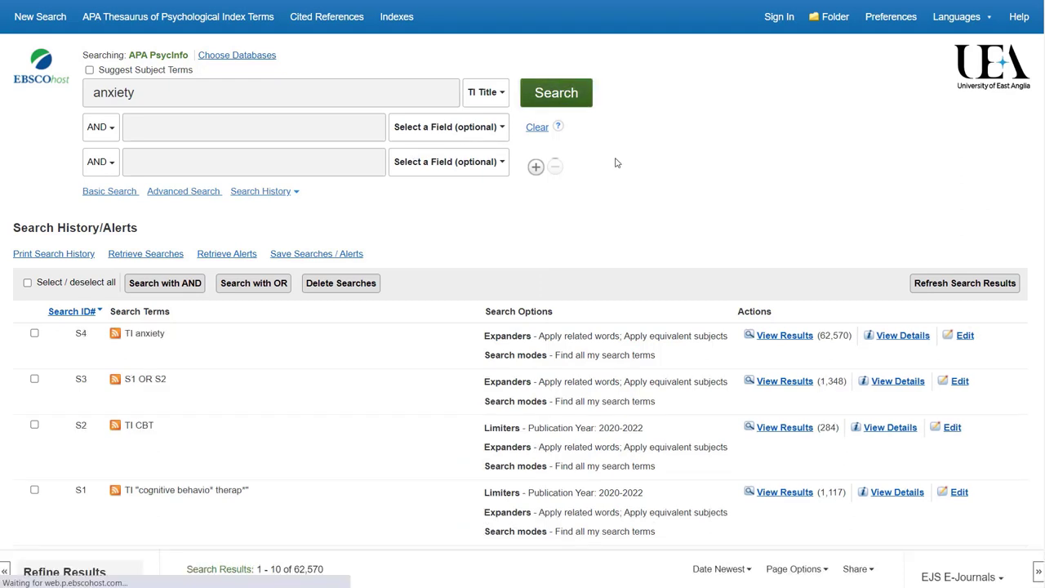
{"action": "left_click", "coordinate": [532, 131]}
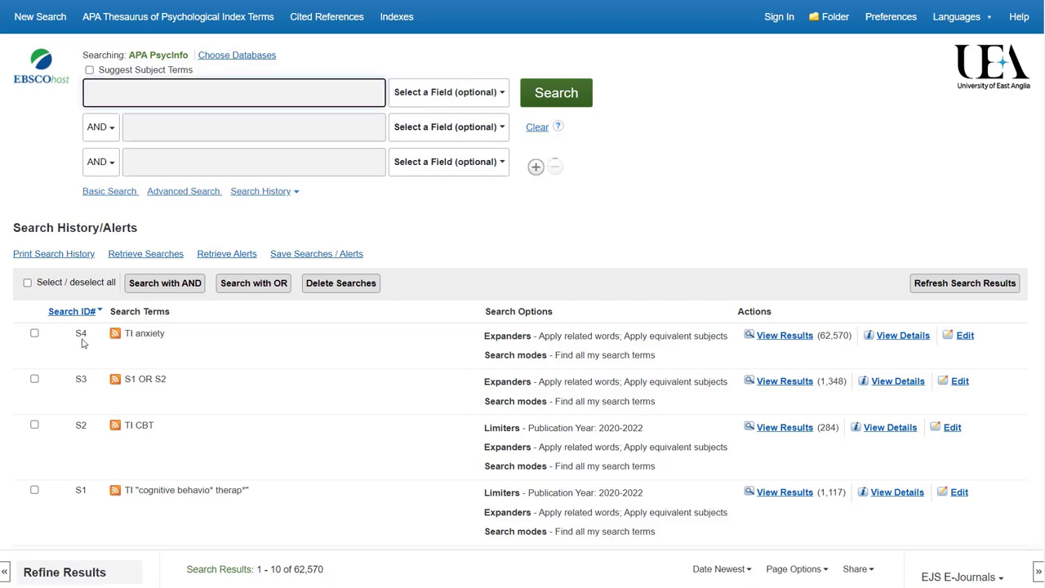
Step: AND together history searches S3 and S4, then browse the resulting 233 records of S5
{"action": "left_click", "coordinate": [35, 378]}
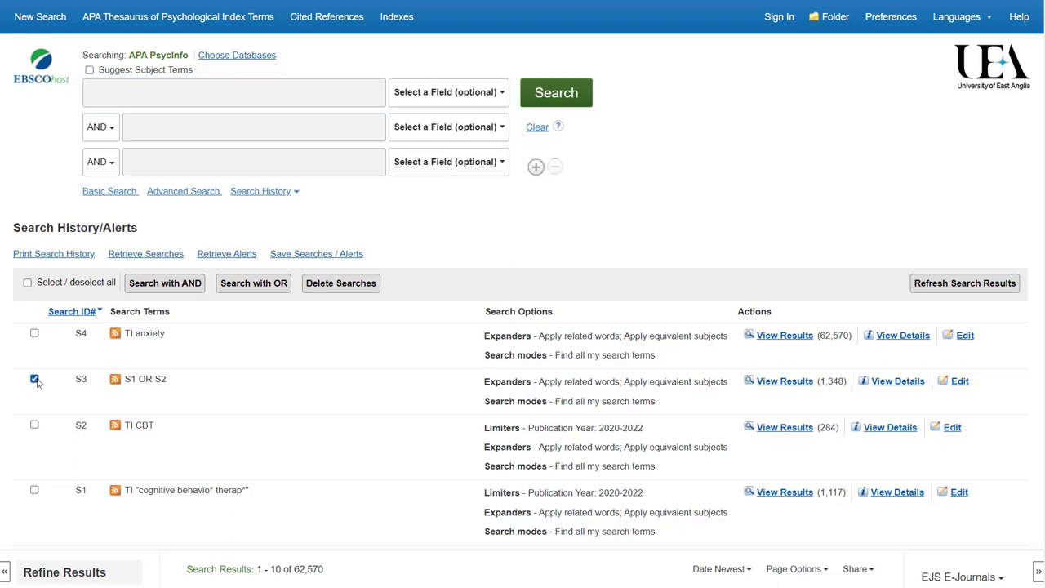
{"action": "left_click", "coordinate": [34, 334]}
{"action": "left_click", "coordinate": [161, 283]}
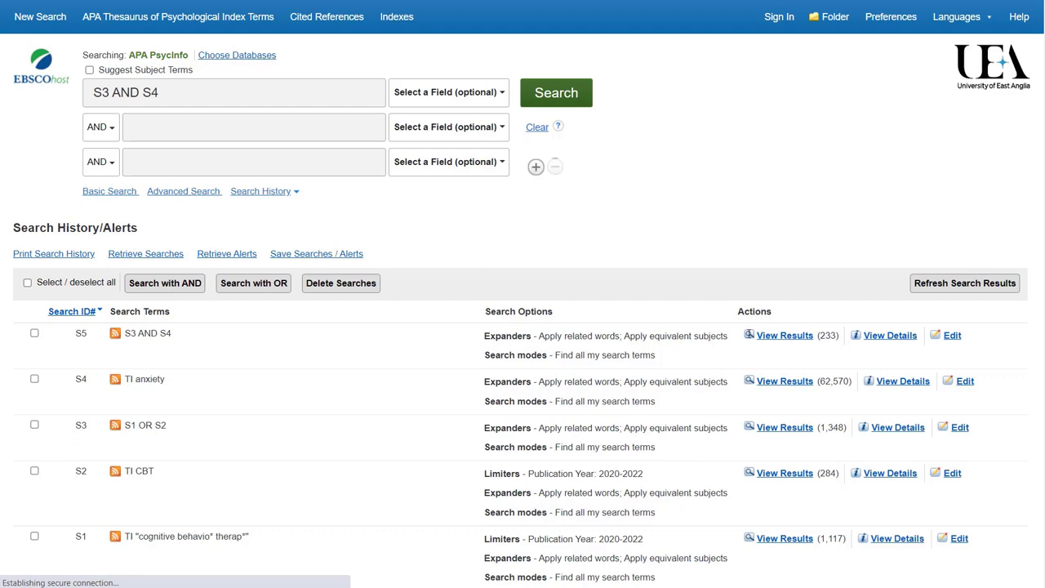
{"action": "left_click", "coordinate": [831, 337]}
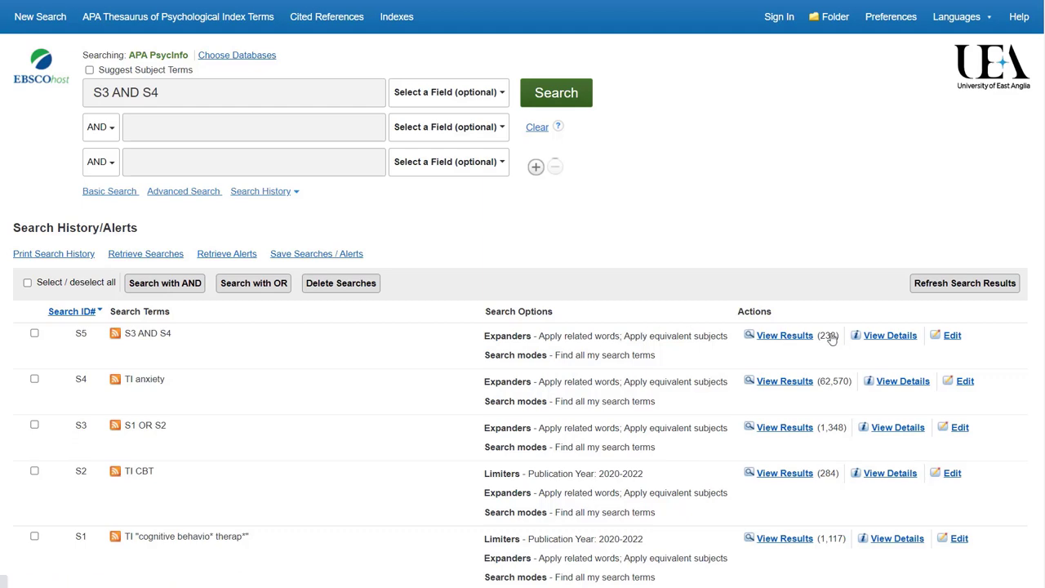
{"action": "scroll", "coordinate": [831, 333], "scroll_direction": "down", "scroll_amount": 3}
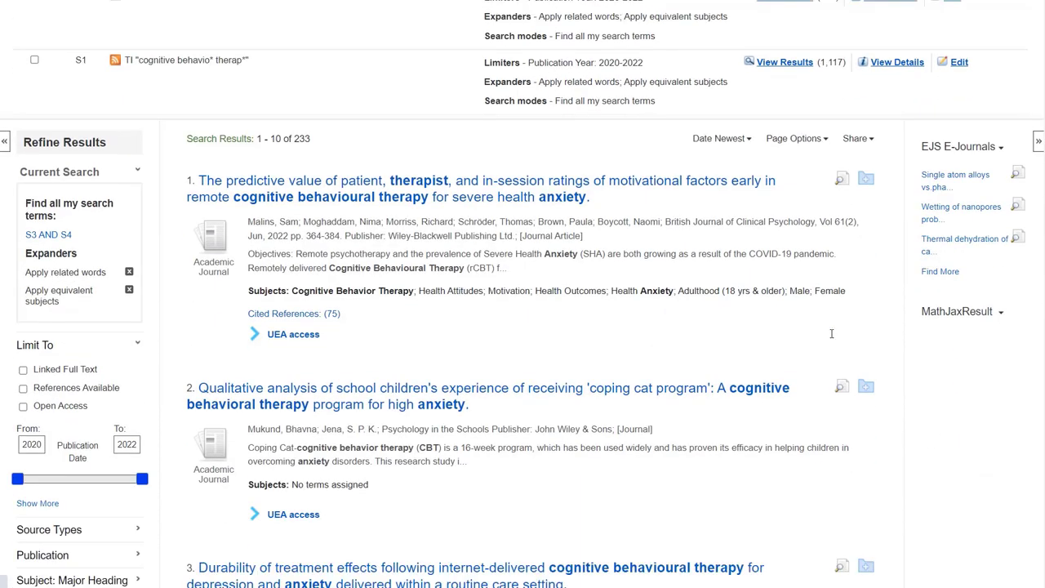